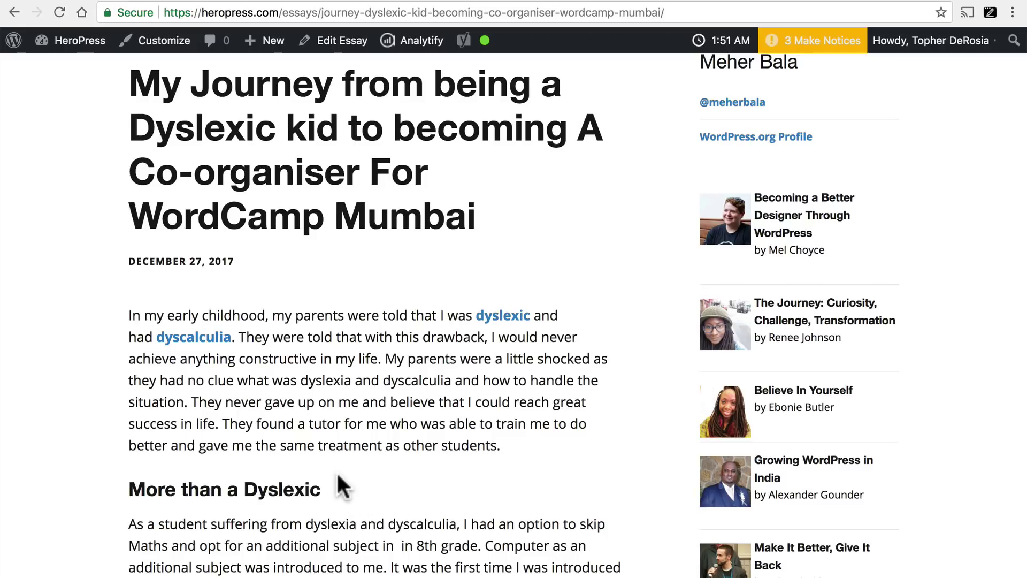
- Examine the published essay's headings, pull quotes, images and captions from its opening down to the 2018 wish list
{"action": "scroll", "coordinate": [336, 471], "scroll_direction": "down", "scroll_amount": 20}
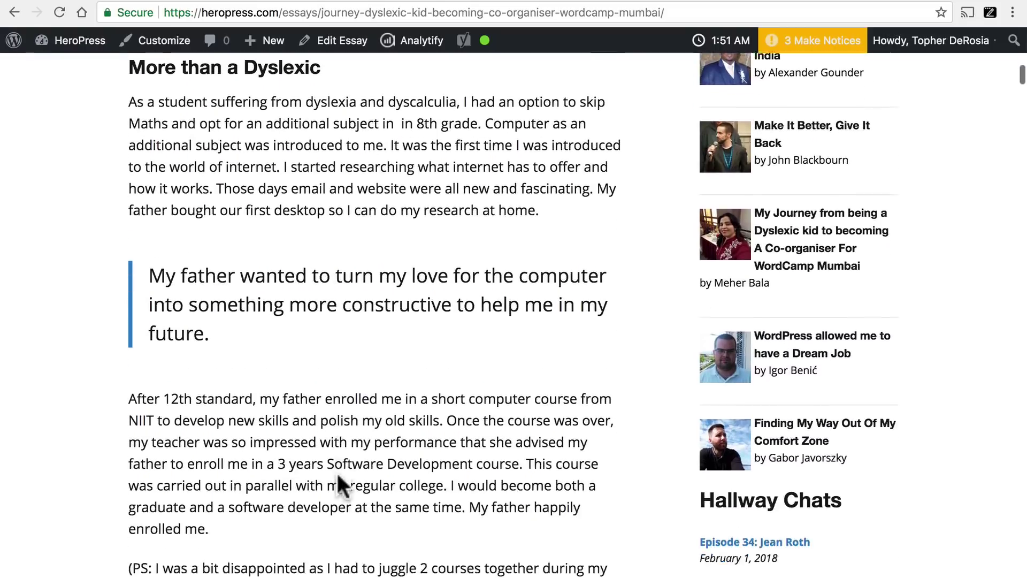
{"action": "scroll", "coordinate": [337, 473], "scroll_direction": "down", "scroll_amount": 20}
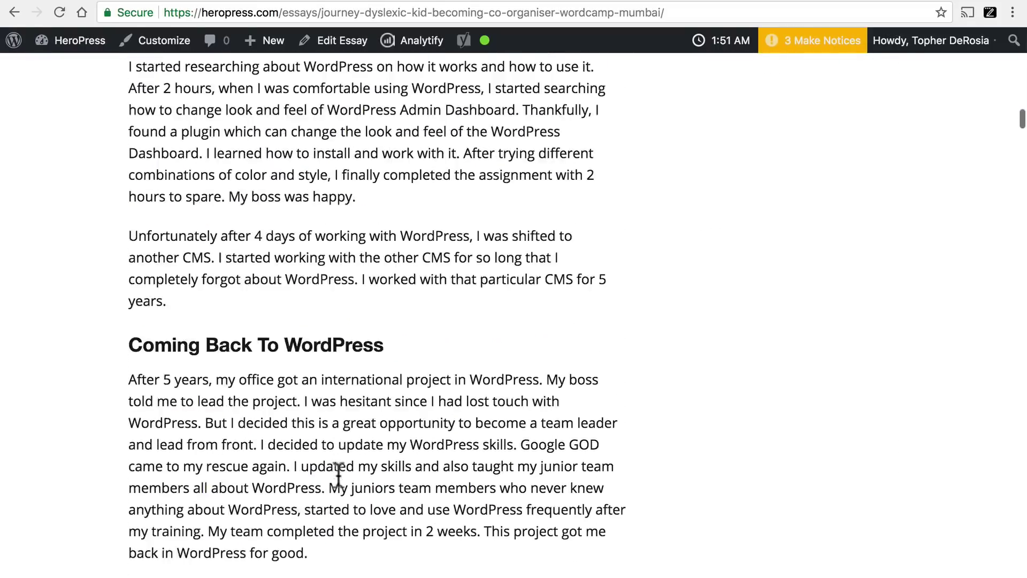
{"action": "scroll", "coordinate": [339, 473], "scroll_direction": "down", "scroll_amount": 20}
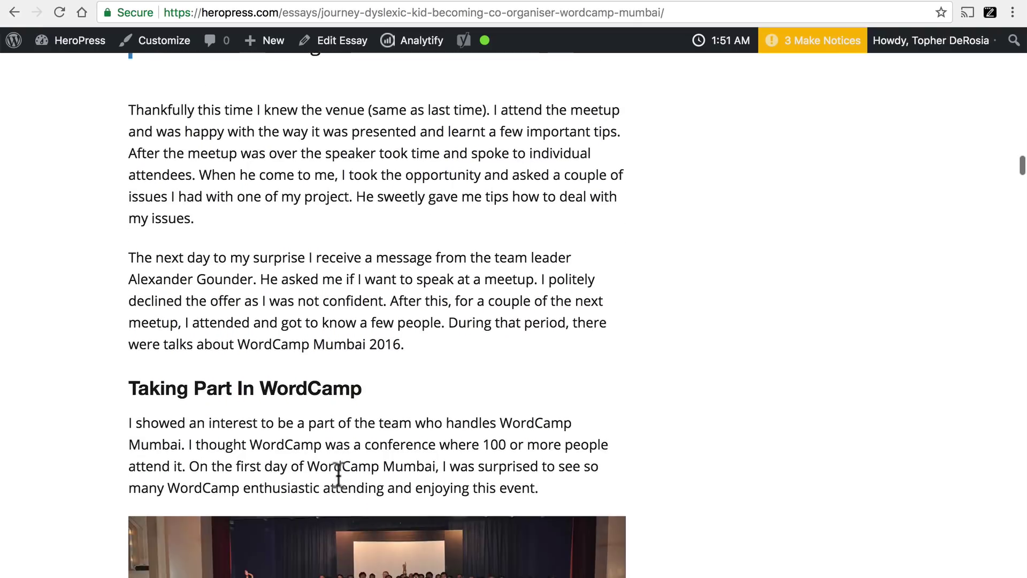
{"action": "scroll", "coordinate": [338, 471], "scroll_direction": "down", "scroll_amount": 10}
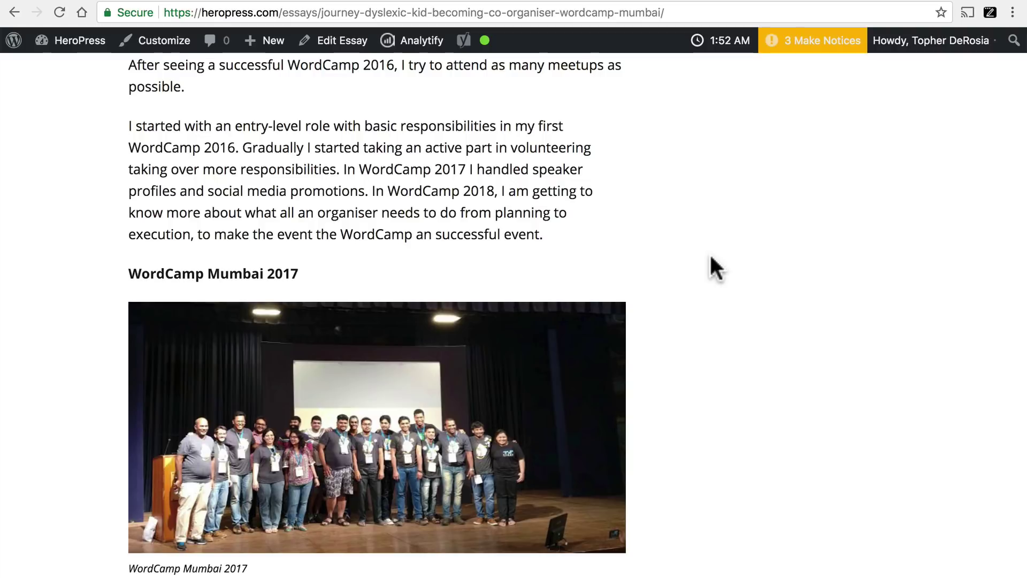
{"action": "scroll", "coordinate": [711, 257], "scroll_direction": "down", "scroll_amount": 10}
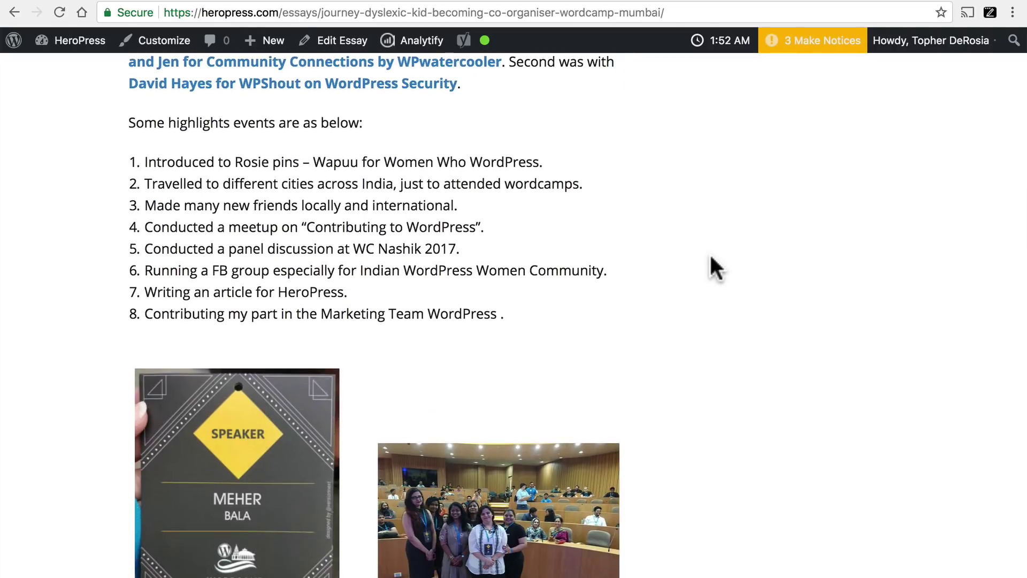
{"action": "scroll", "coordinate": [710, 257], "scroll_direction": "down", "scroll_amount": 7}
{"action": "scroll", "coordinate": [711, 257], "scroll_direction": "down", "scroll_amount": 3}
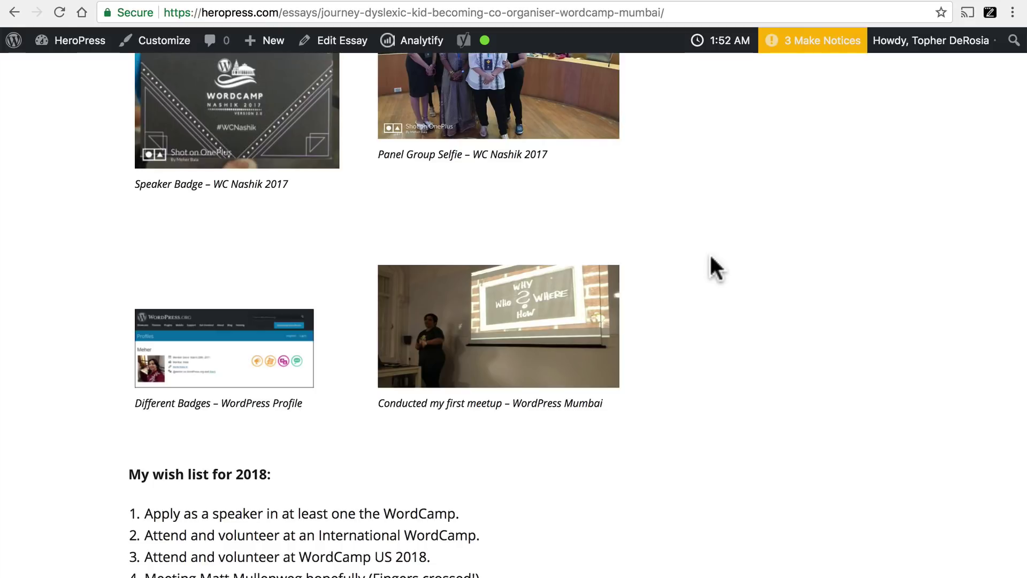
{"action": "scroll", "coordinate": [613, 195], "scroll_direction": "up", "scroll_amount": 12}
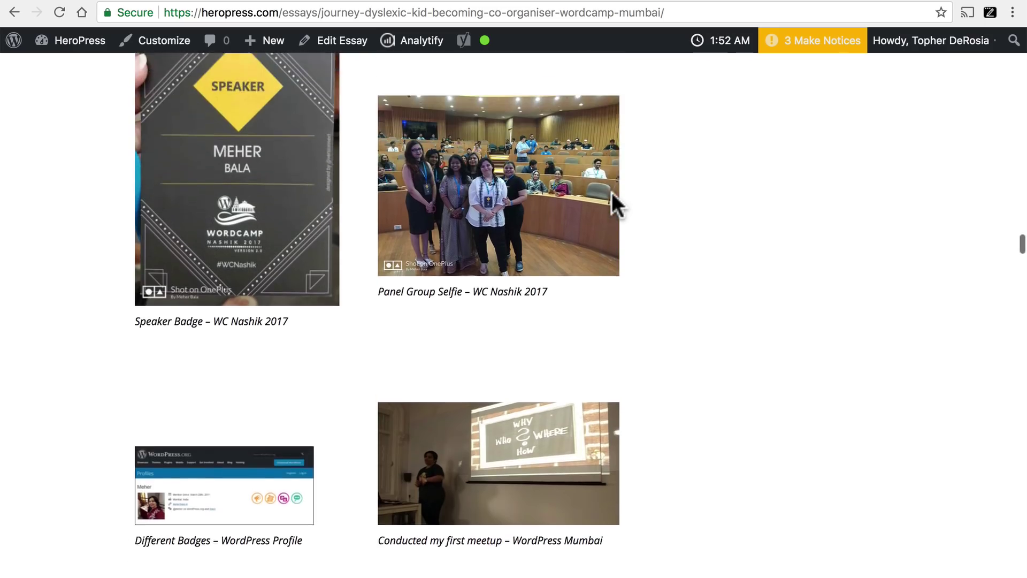
{"action": "scroll", "coordinate": [611, 190], "scroll_direction": "down", "scroll_amount": 5}
{"action": "scroll", "coordinate": [611, 190], "scroll_direction": "up", "scroll_amount": 20}
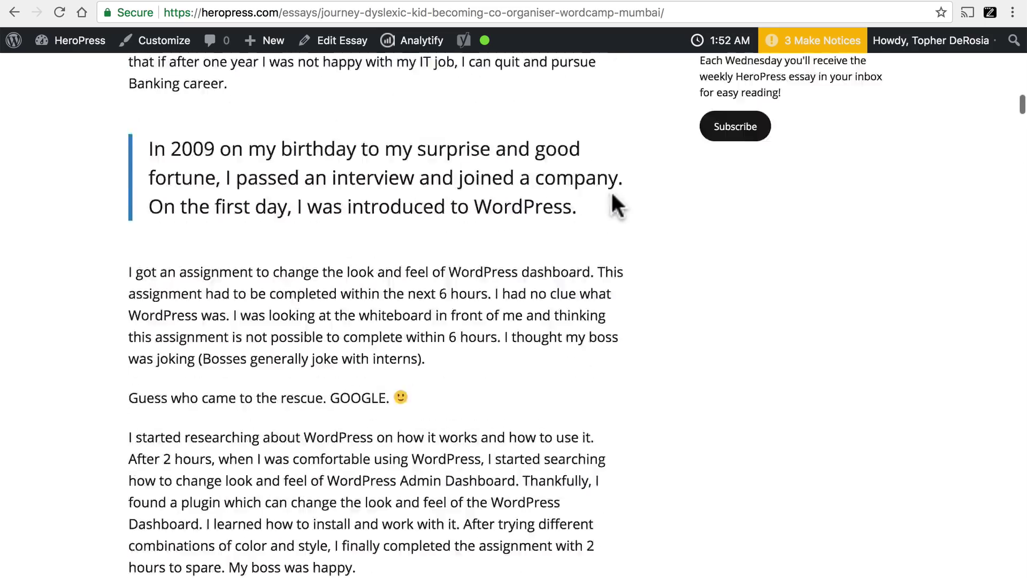
{"action": "scroll", "coordinate": [611, 191], "scroll_direction": "up", "scroll_amount": 4}
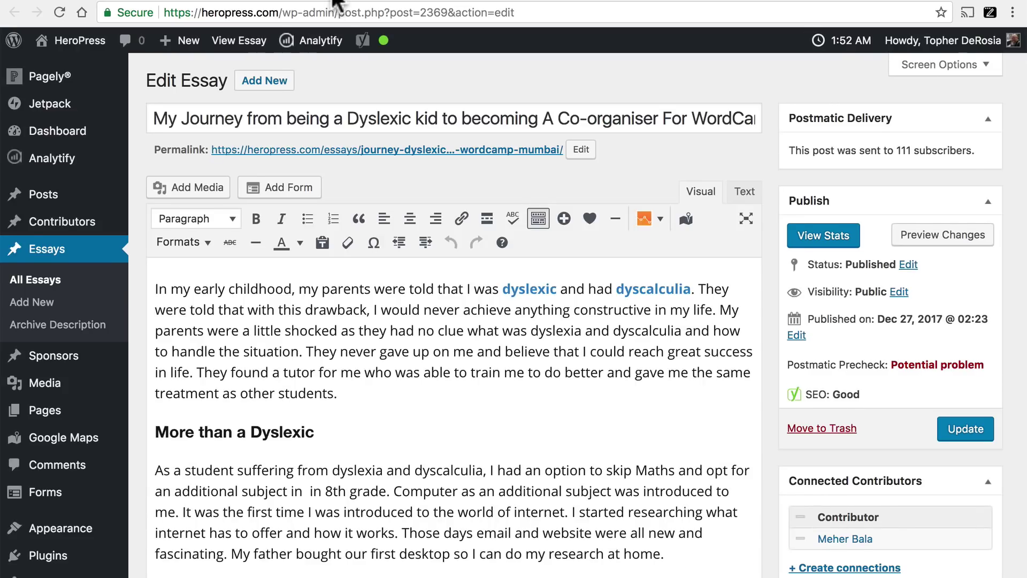
- Open the image details of the WordCamp Mumbai 2016 group photo in the essay editor and inspect its alternative text
{"action": "scroll", "coordinate": [479, 447], "scroll_direction": "down", "scroll_amount": 15}
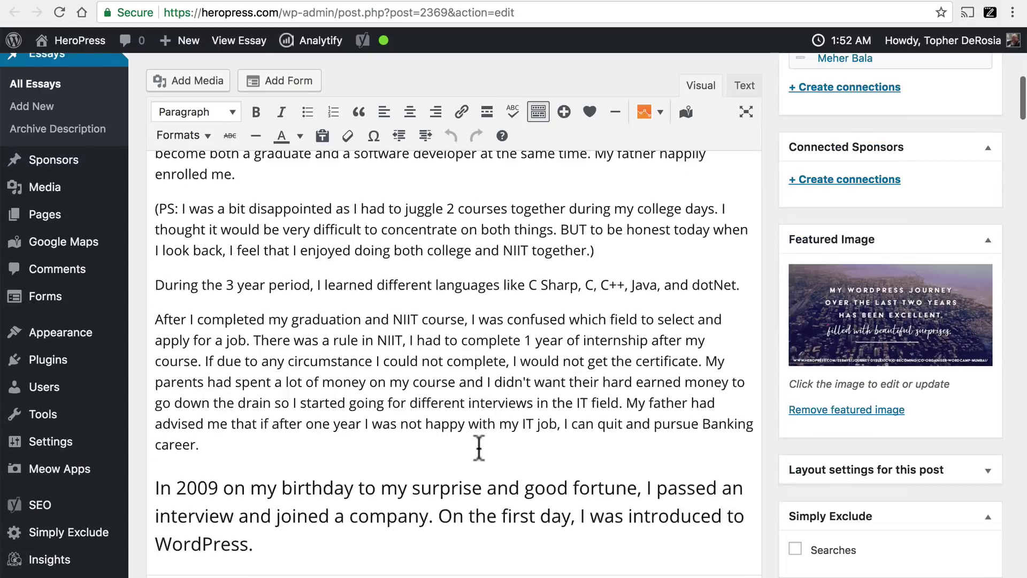
{"action": "scroll", "coordinate": [479, 446], "scroll_direction": "down", "scroll_amount": 20}
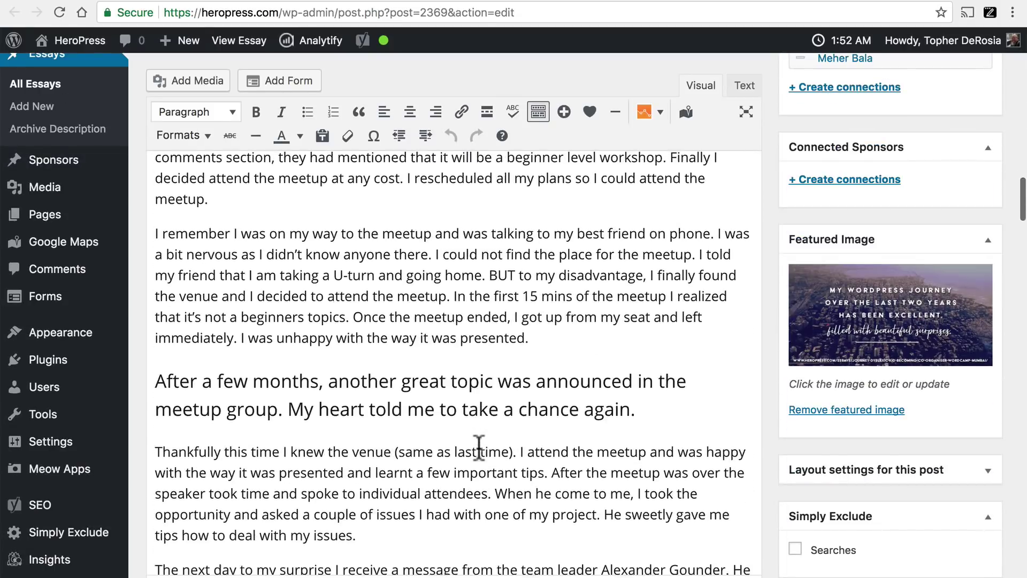
{"action": "scroll", "coordinate": [481, 459], "scroll_direction": "down", "scroll_amount": 4}
{"action": "left_click", "coordinate": [435, 321]}
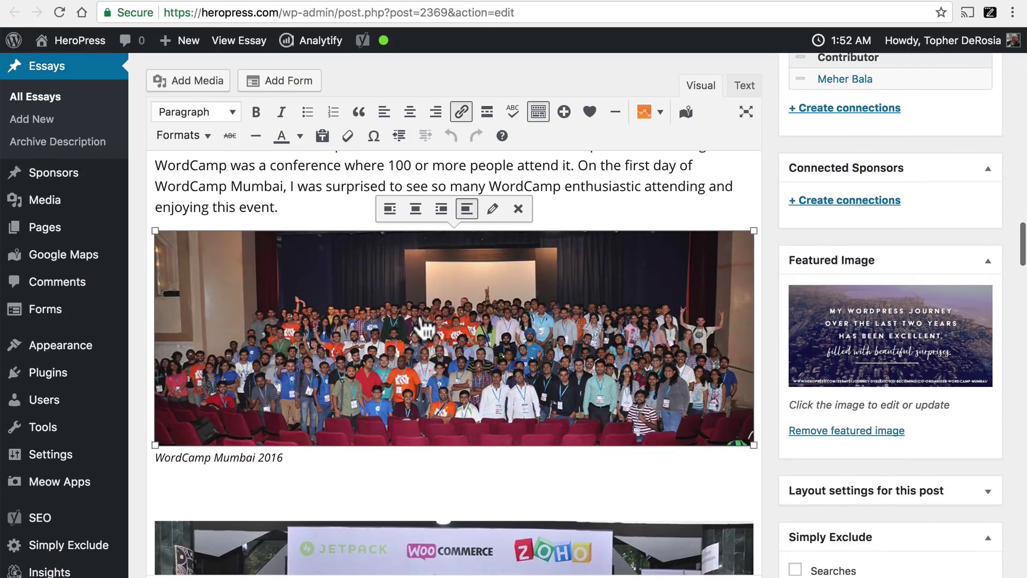
{"action": "left_click", "coordinate": [493, 209]}
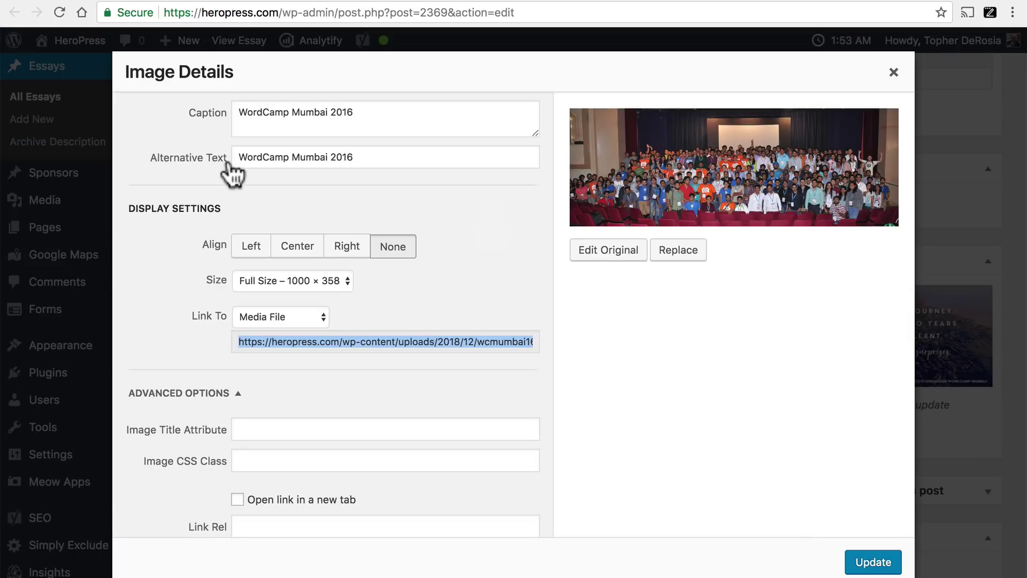
{"action": "left_click", "coordinate": [373, 157]}
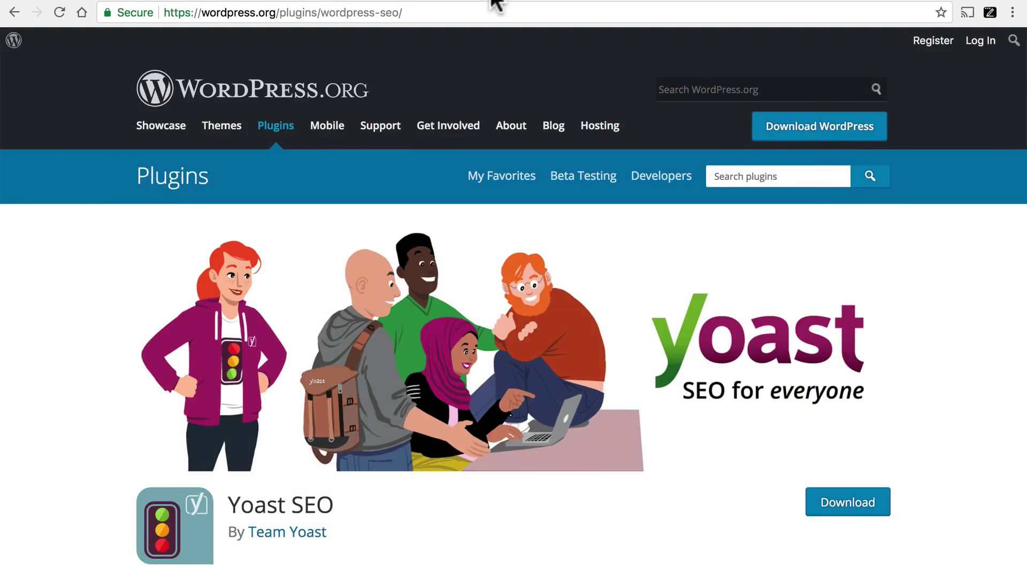
- Review the Yoast SEO plugin page, and examine the snippet preview and focus keyword in the essay's Yoast SEO section
{"action": "scroll", "coordinate": [509, 249], "scroll_direction": "down", "scroll_amount": 10}
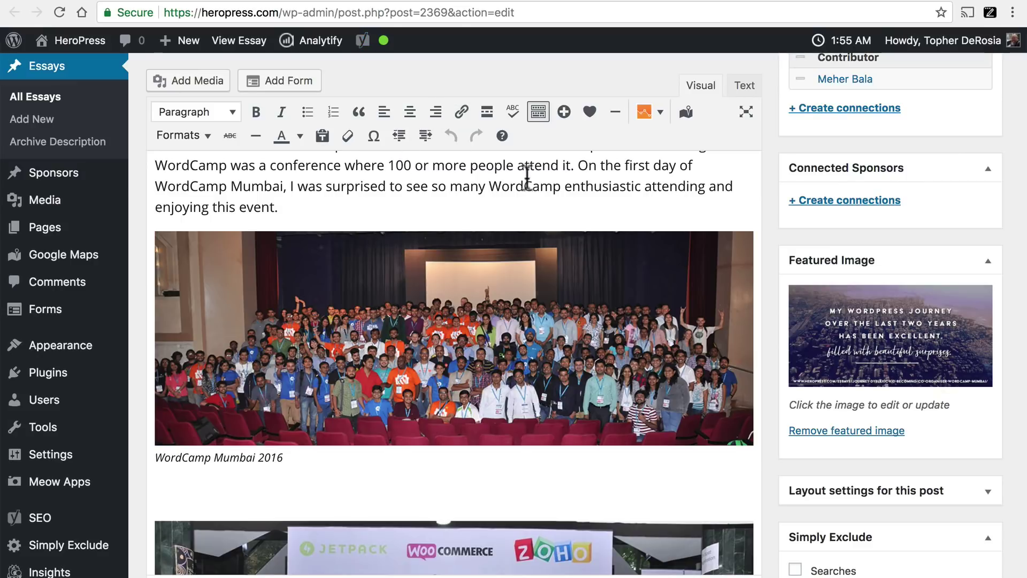
{"action": "scroll", "coordinate": [768, 291], "scroll_direction": "down", "scroll_amount": 3}
{"action": "scroll", "coordinate": [766, 286], "scroll_direction": "down", "scroll_amount": 15}
{"action": "scroll", "coordinate": [766, 287], "scroll_direction": "down", "scroll_amount": 15}
{"action": "scroll", "coordinate": [766, 287], "scroll_direction": "down", "scroll_amount": 4}
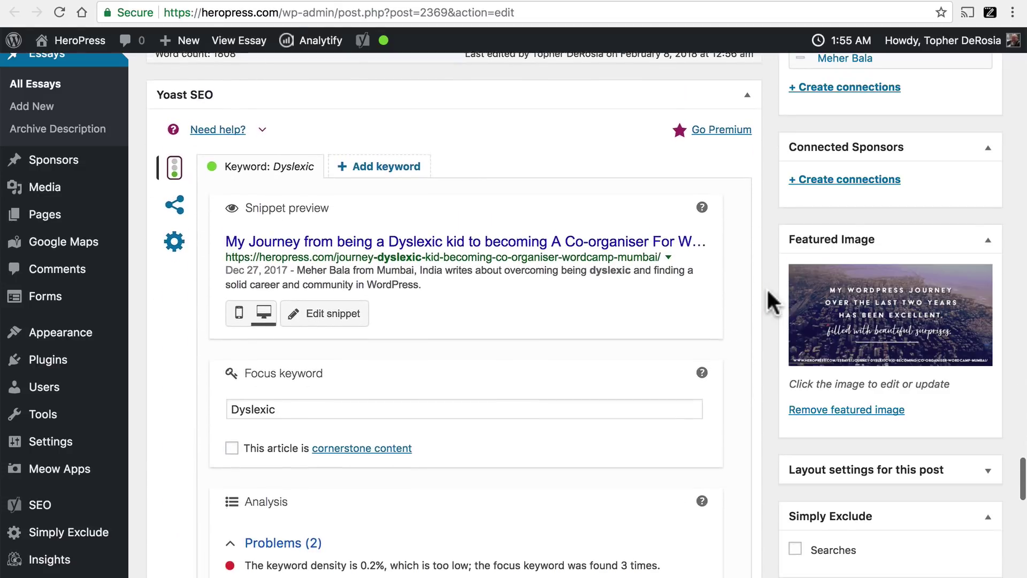
{"action": "scroll", "coordinate": [766, 287], "scroll_direction": "down", "scroll_amount": 1}
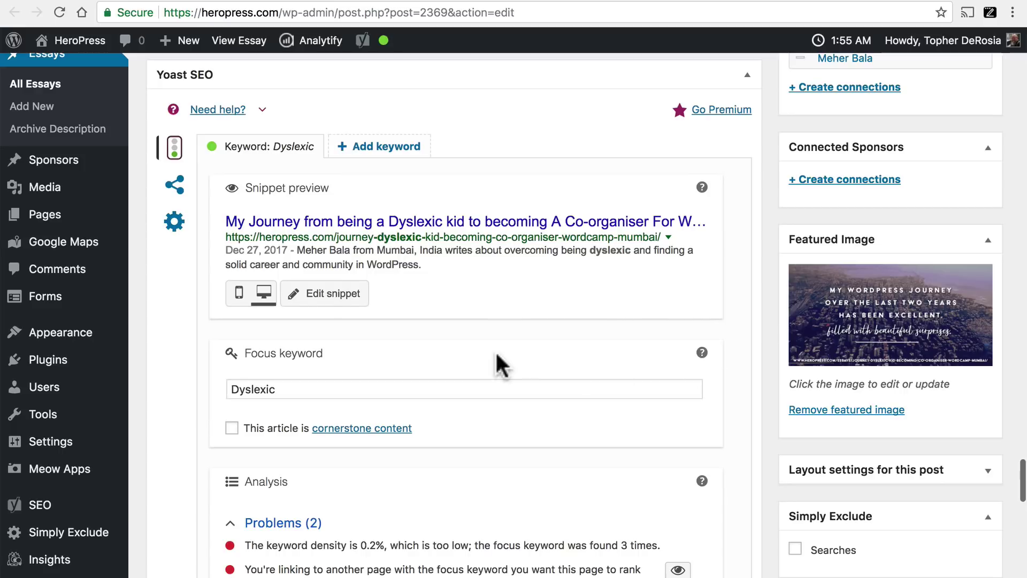
{"action": "left_click", "coordinate": [309, 389]}
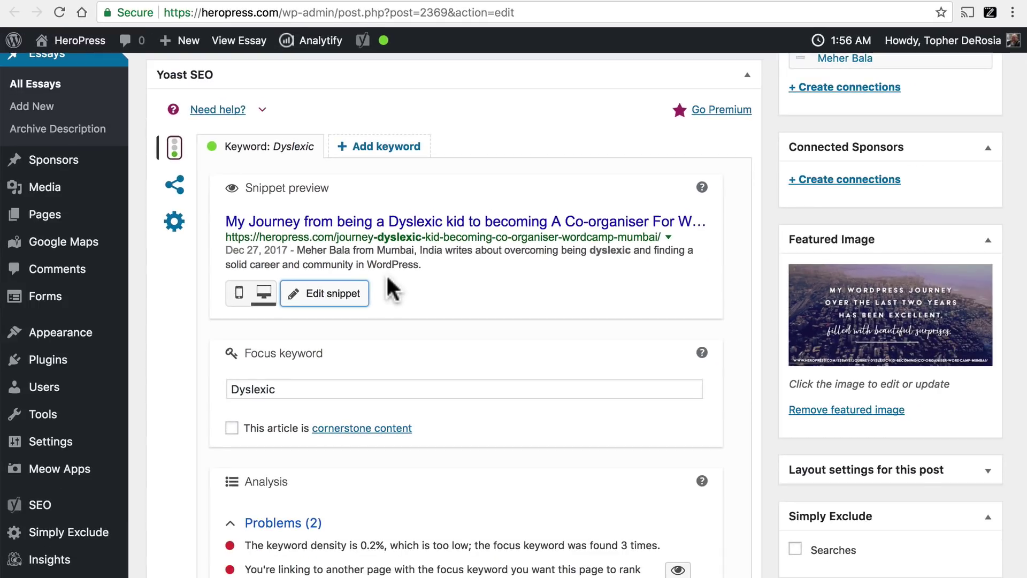
- Open the snippet for editing and replace the period ending the meta description with an exclamation mark
{"action": "left_click", "coordinate": [208, 299]}
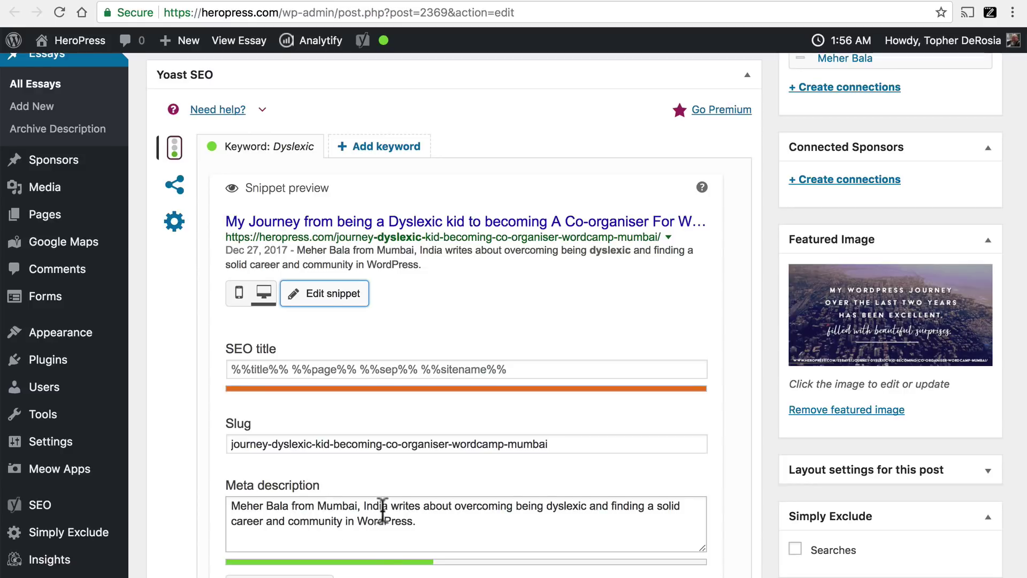
{"action": "left_click", "coordinate": [423, 524]}
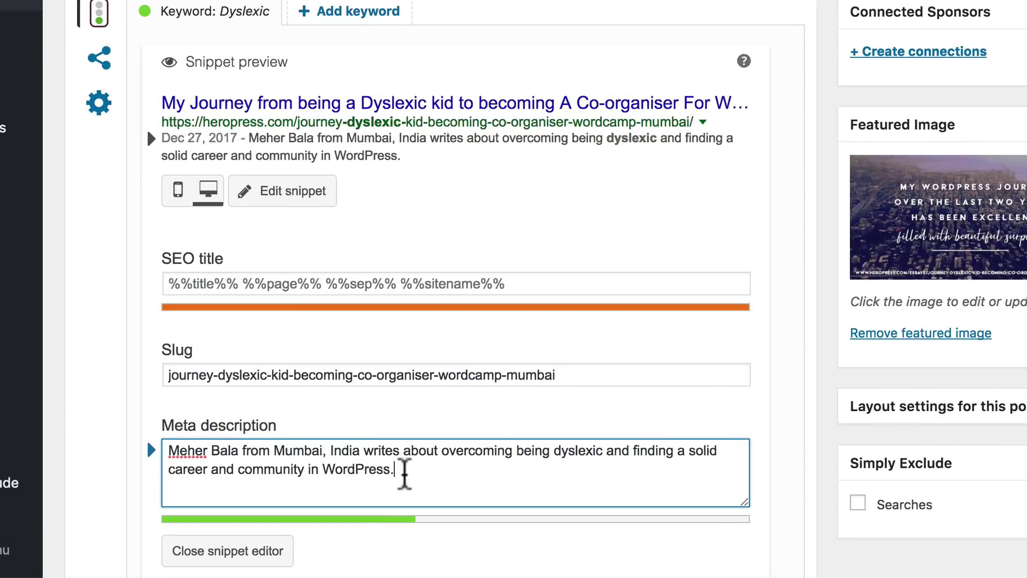
{"action": "key", "text": "BackSpace"}
{"action": "type", "text": "!"}
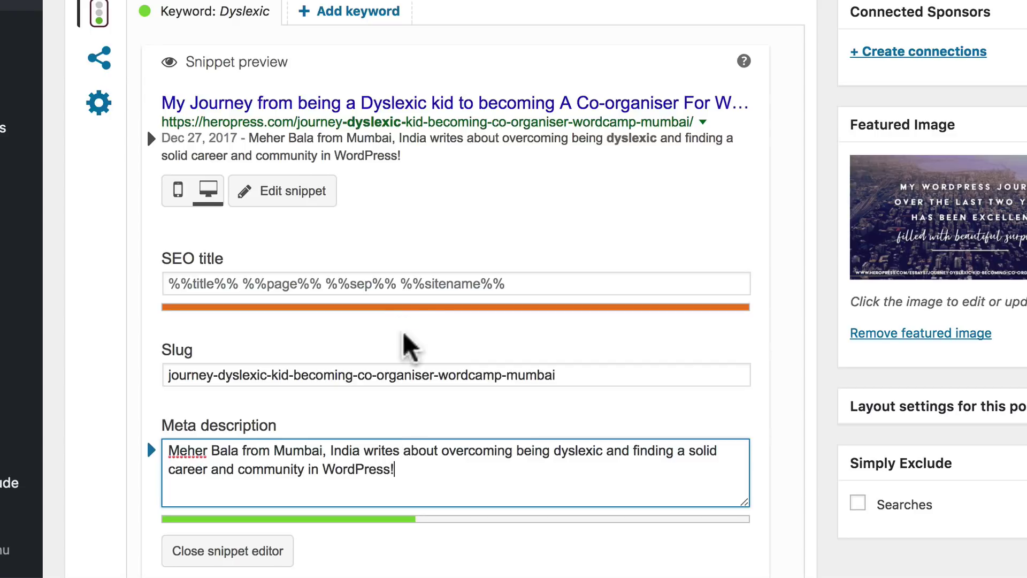
- Change the exclamation mark ending the meta description back to a period and close the snippet editor
{"action": "key", "text": "BackSpace"}
{"action": "type", "text": "."}
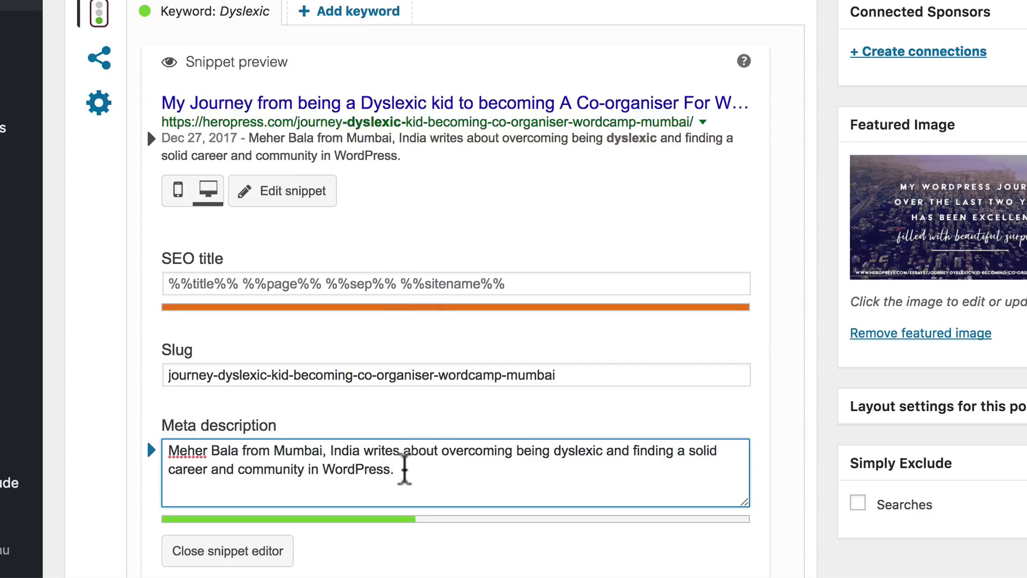
{"action": "left_click", "coordinate": [271, 551]}
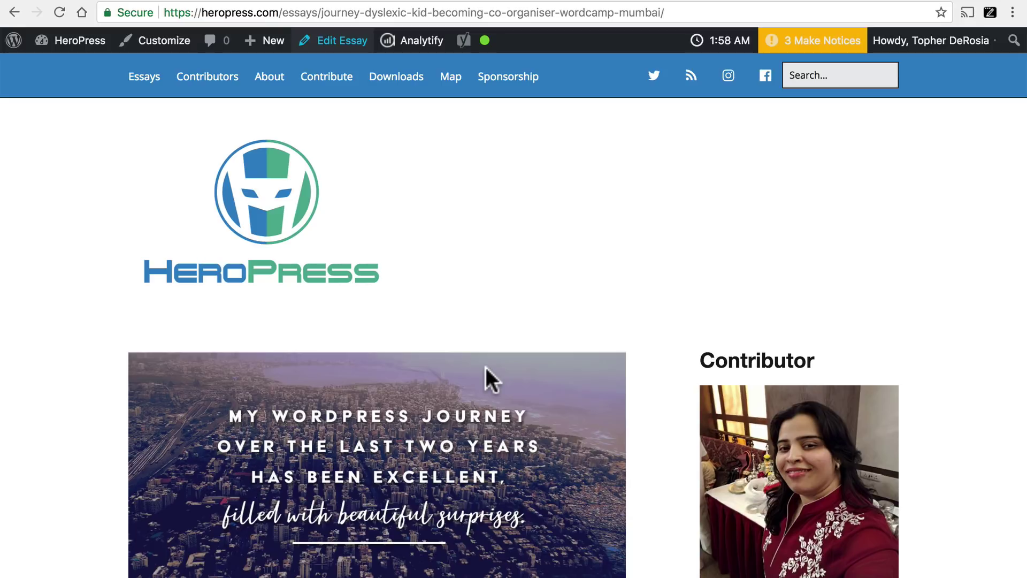
- View the related essays listed beneath the published HeroPress essay
{"action": "scroll", "coordinate": [486, 367], "scroll_direction": "down", "scroll_amount": 15}
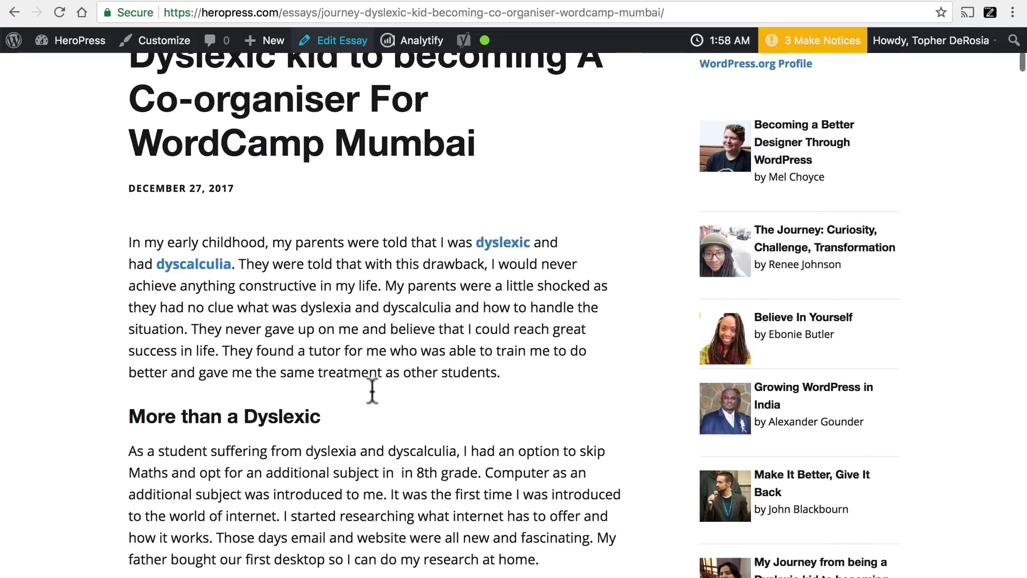
{"action": "scroll", "coordinate": [371, 391], "scroll_direction": "down", "scroll_amount": 6}
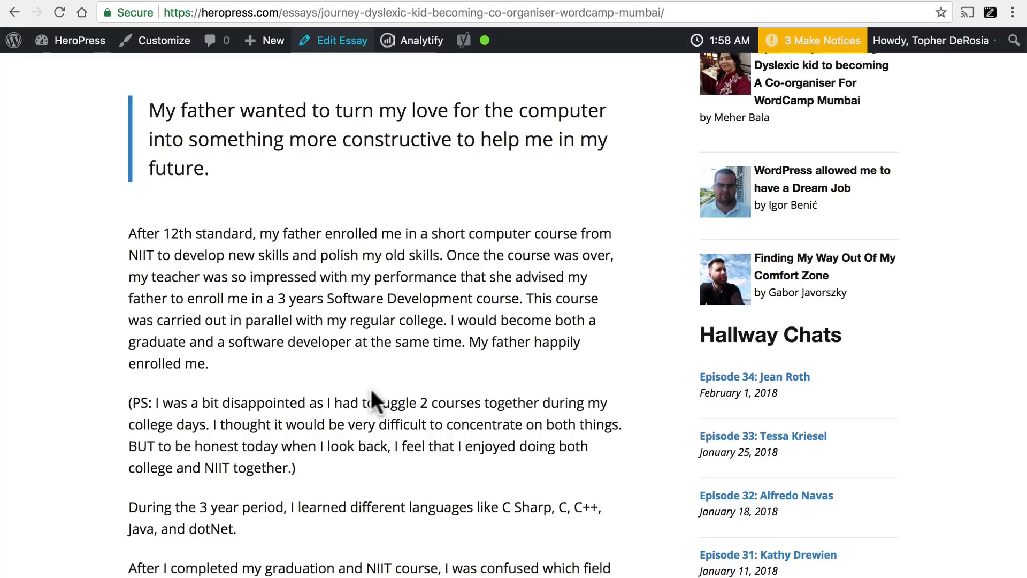
{"action": "scroll", "coordinate": [372, 399], "scroll_direction": "down", "scroll_amount": 20}
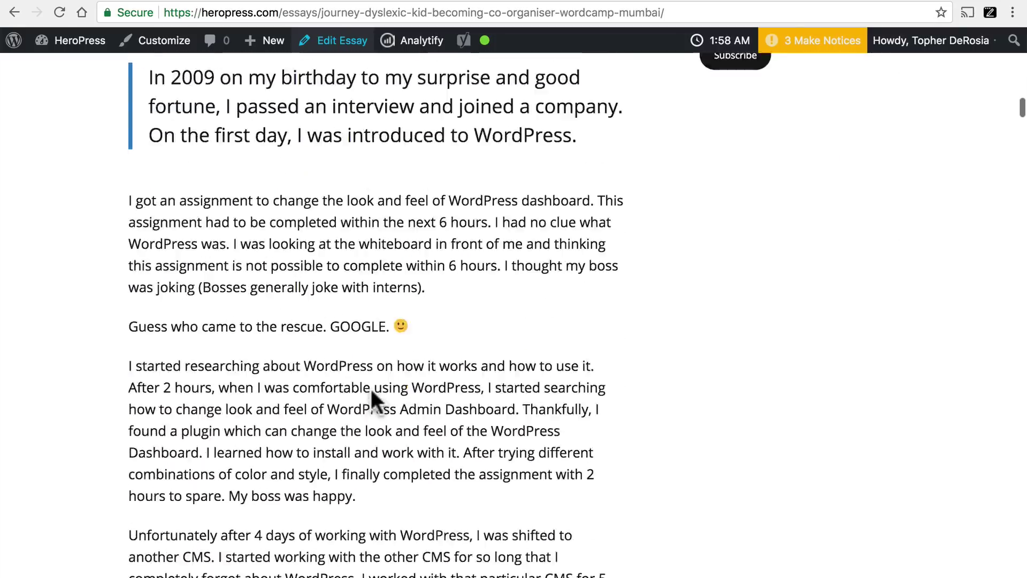
{"action": "scroll", "coordinate": [371, 391], "scroll_direction": "down", "scroll_amount": 20}
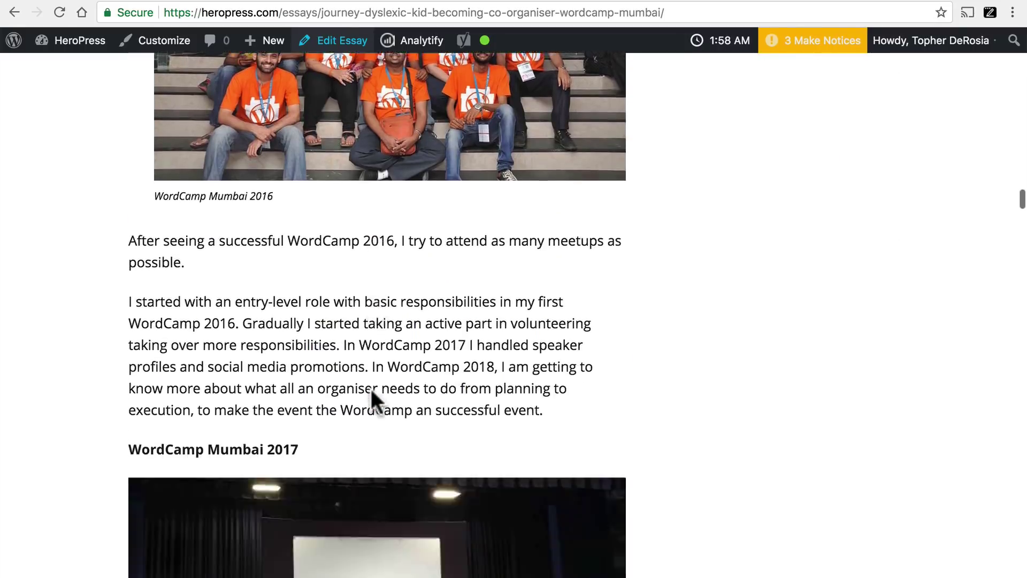
{"action": "scroll", "coordinate": [371, 389], "scroll_direction": "down", "scroll_amount": 15}
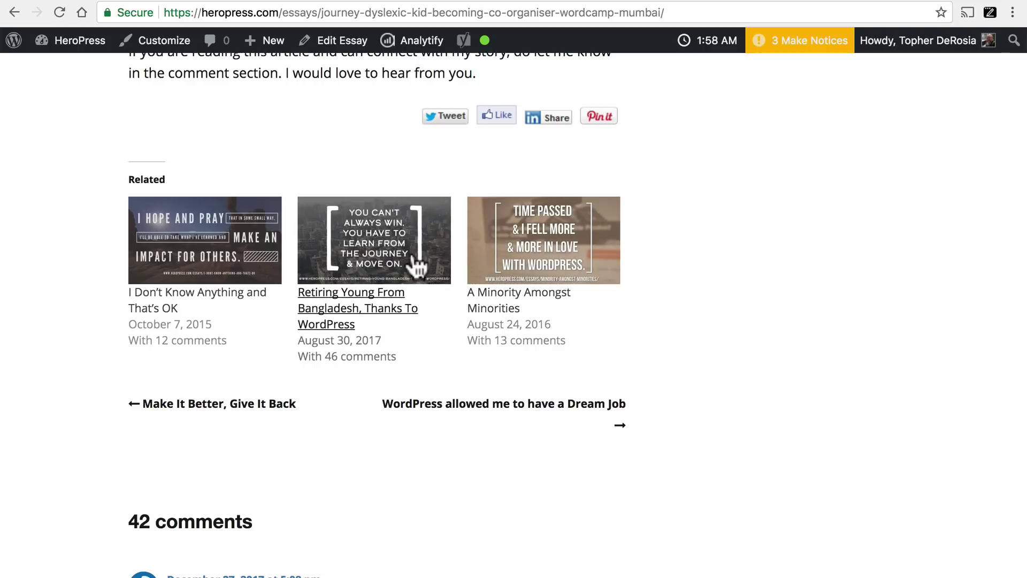
{"action": "mouse_move", "coordinate": [220, 257]}
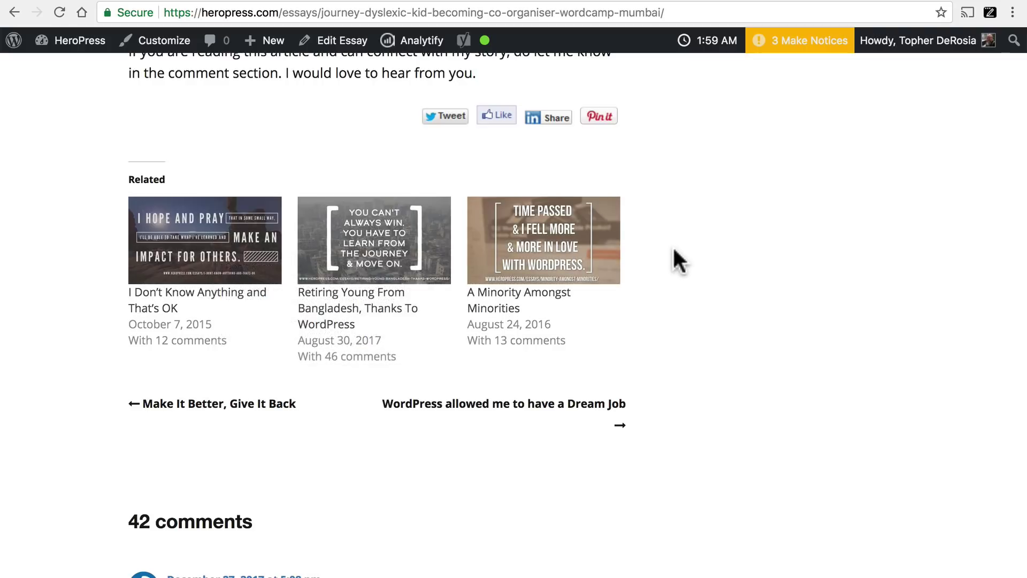
- Examine the links to other essays listed alongside the beginning of the published essay
{"action": "scroll", "coordinate": [674, 250], "scroll_direction": "up", "scroll_amount": 4}
{"action": "scroll", "coordinate": [674, 251], "scroll_direction": "up", "scroll_amount": 20}
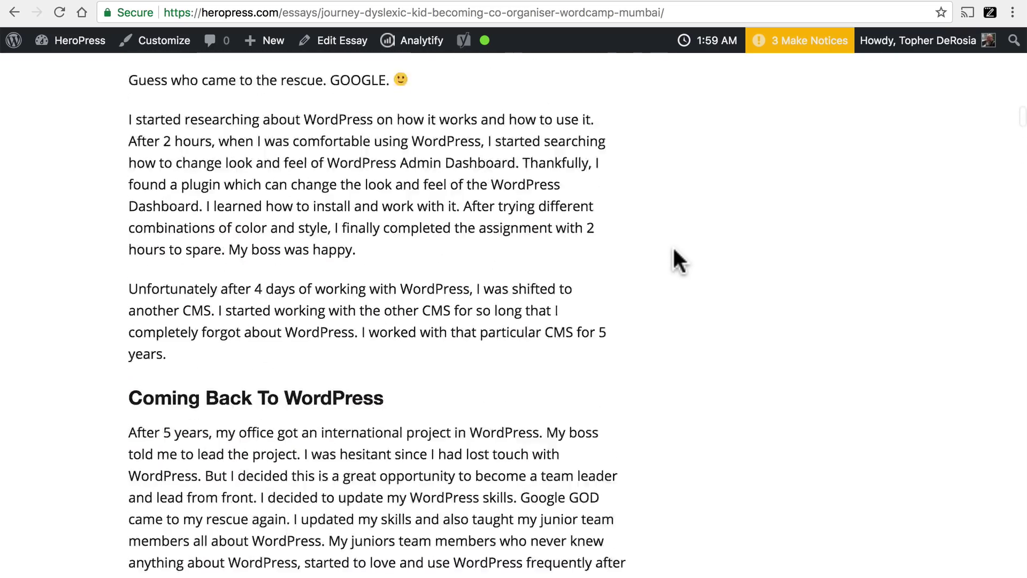
{"action": "scroll", "coordinate": [674, 251], "scroll_direction": "up", "scroll_amount": 15}
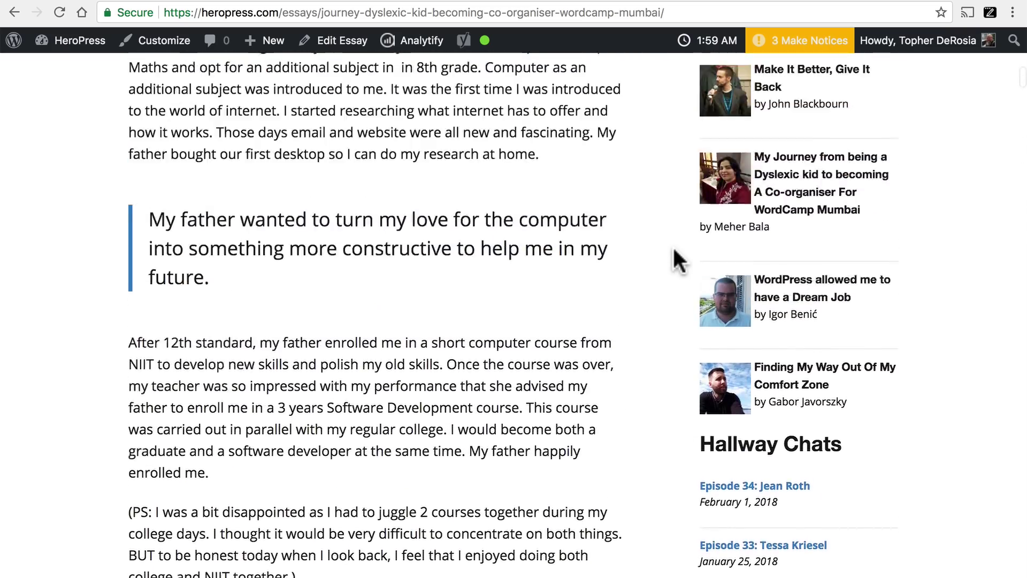
{"action": "scroll", "coordinate": [673, 245], "scroll_direction": "up", "scroll_amount": 2}
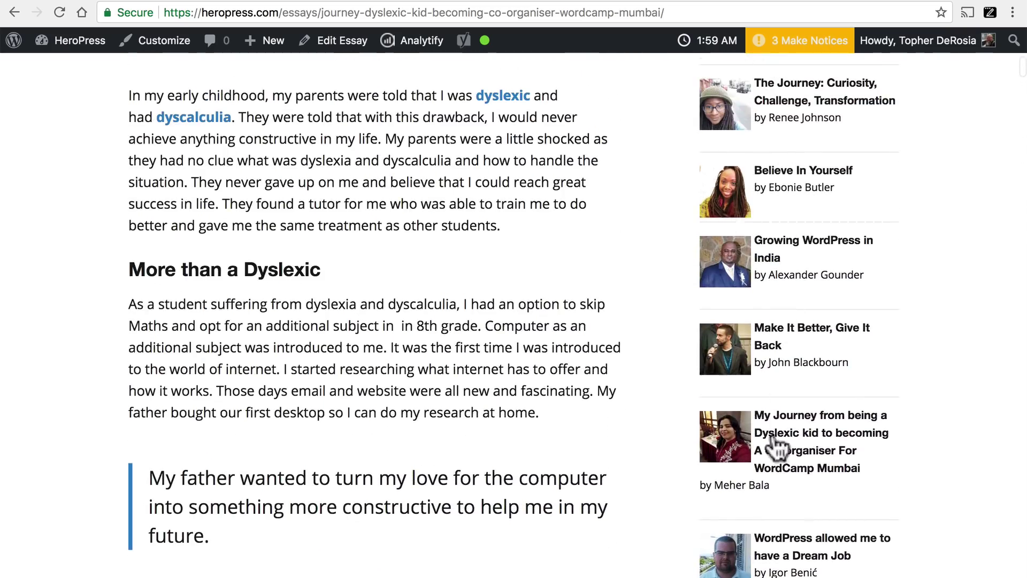
{"action": "scroll", "coordinate": [656, 297], "scroll_direction": "down", "scroll_amount": 1}
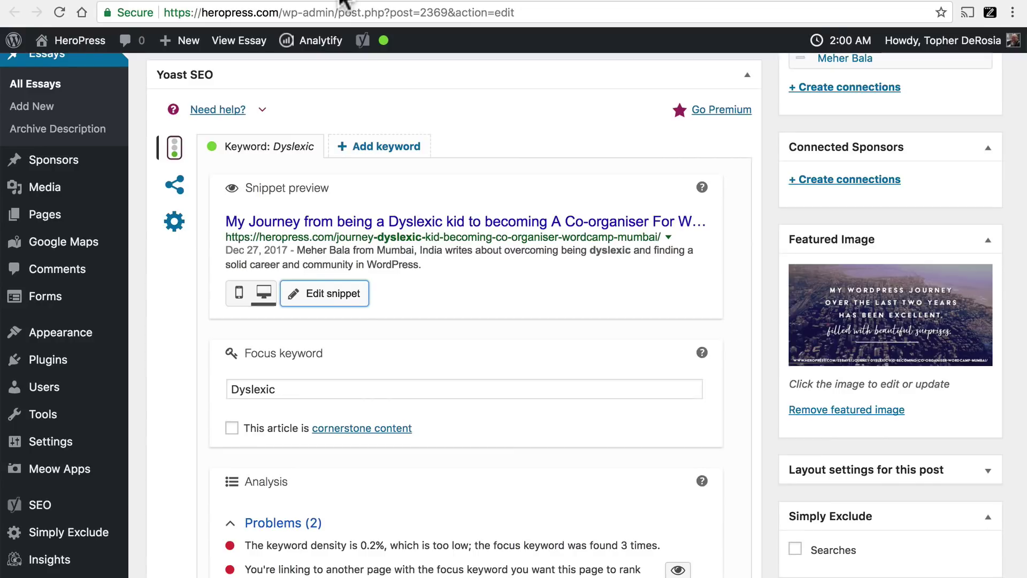
- Open the XML Sitemaps settings of Yoast SEO from the essay's edit page
{"action": "mouse_move", "coordinate": [72, 517]}
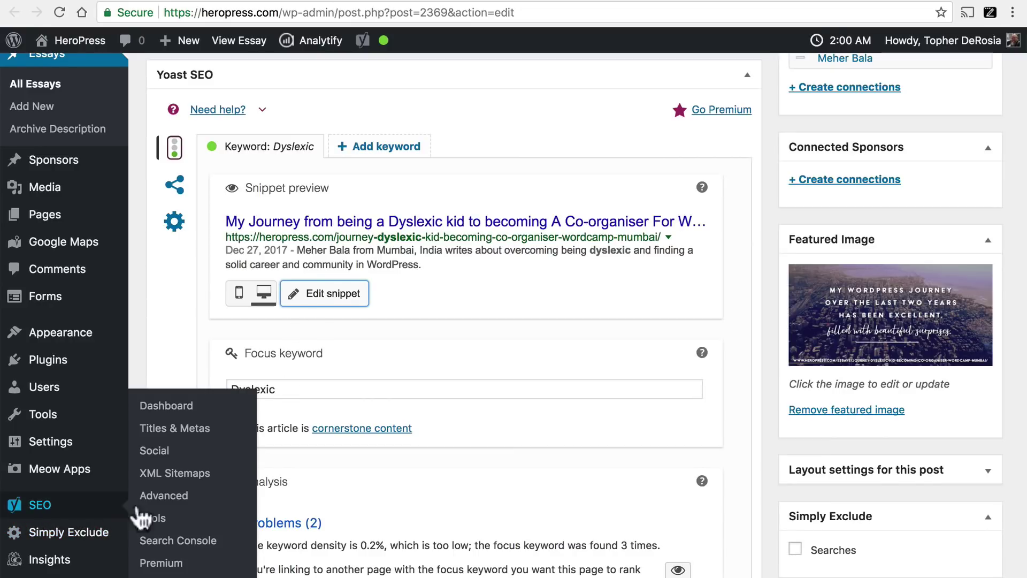
{"action": "left_click", "coordinate": [179, 484]}
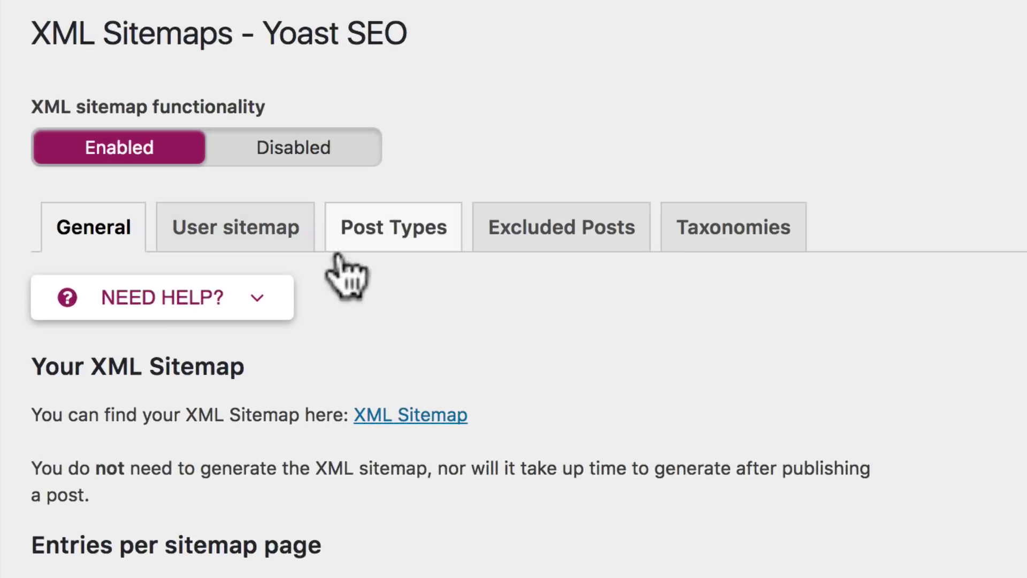
- Open the site's XML sitemap index from the Yoast SEO settings and view the post sitemap it links to
{"action": "left_click", "coordinate": [389, 418]}
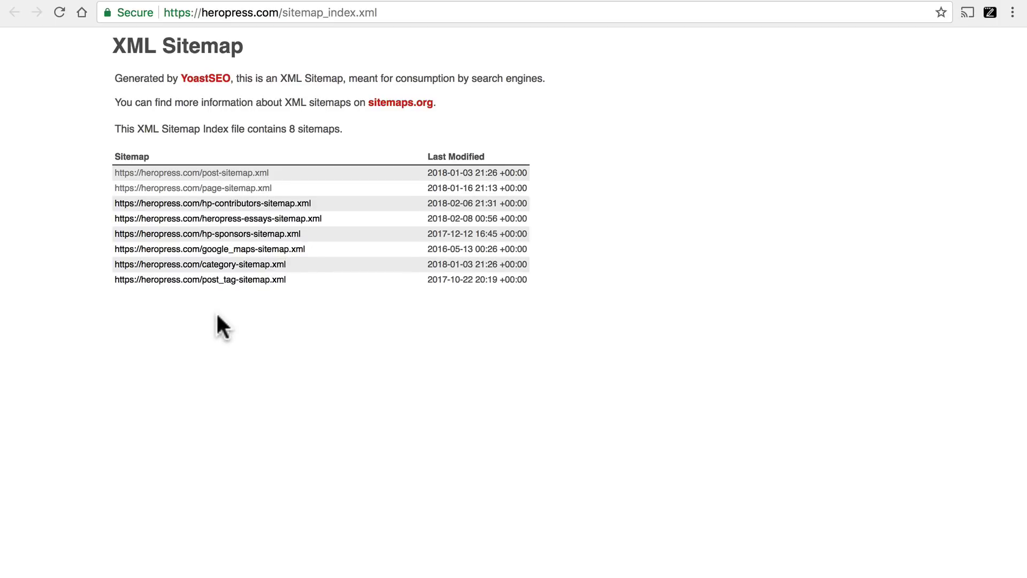
{"action": "left_click", "coordinate": [208, 173]}
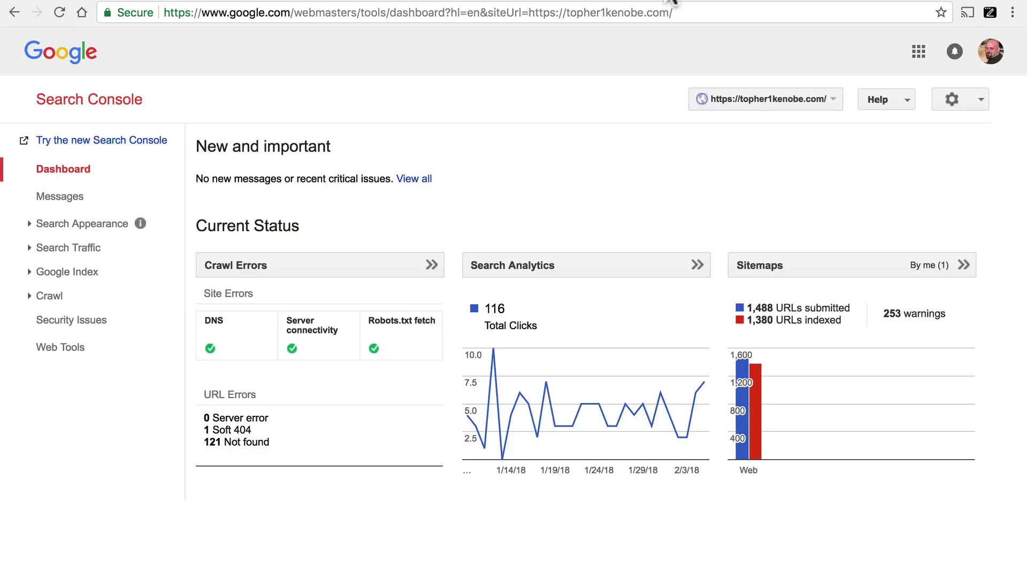
- In Google Search Console, view the Sitemaps report in the Crawl section, including the list of submitted sitemaps
{"action": "left_click", "coordinate": [50, 295]}
{"action": "left_click", "coordinate": [74, 396]}
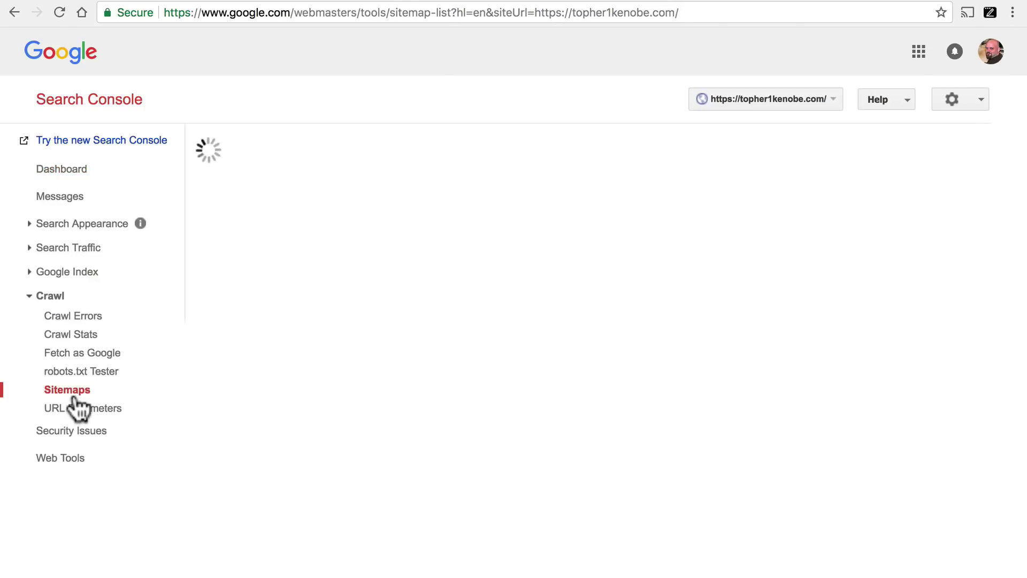
{"action": "scroll", "coordinate": [425, 407], "scroll_direction": "down", "scroll_amount": 2}
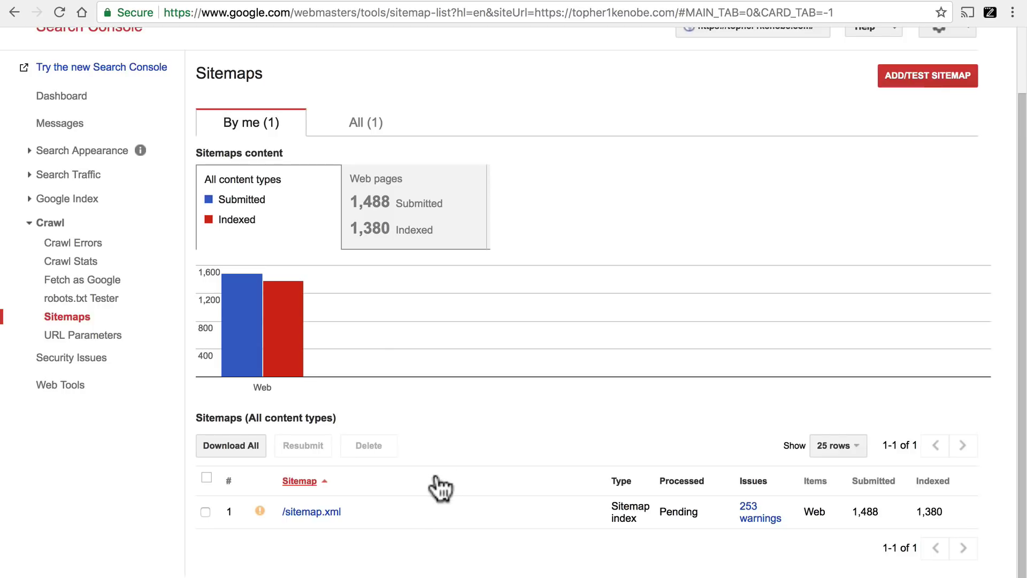
- View the Fetch as Google page and test the site's root URL against Googlebot in the robots.txt Tester
{"action": "left_click", "coordinate": [102, 280]}
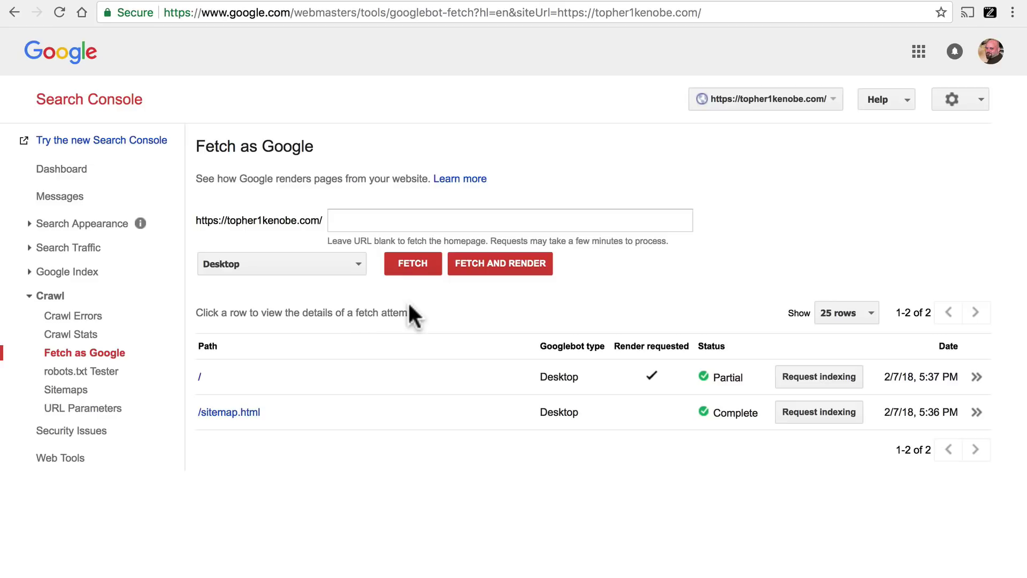
{"action": "left_click", "coordinate": [110, 374]}
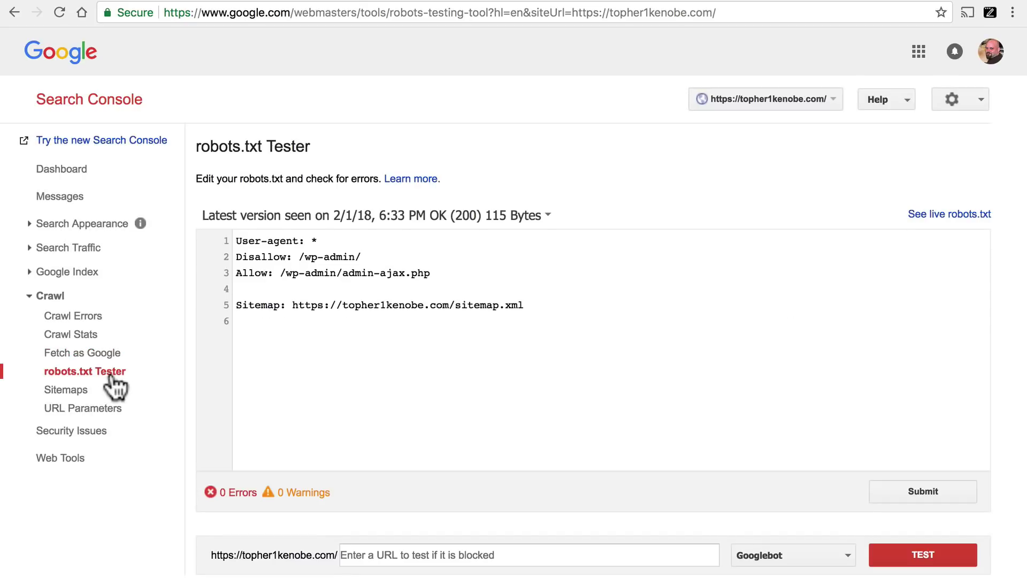
{"action": "left_click", "coordinate": [924, 557]}
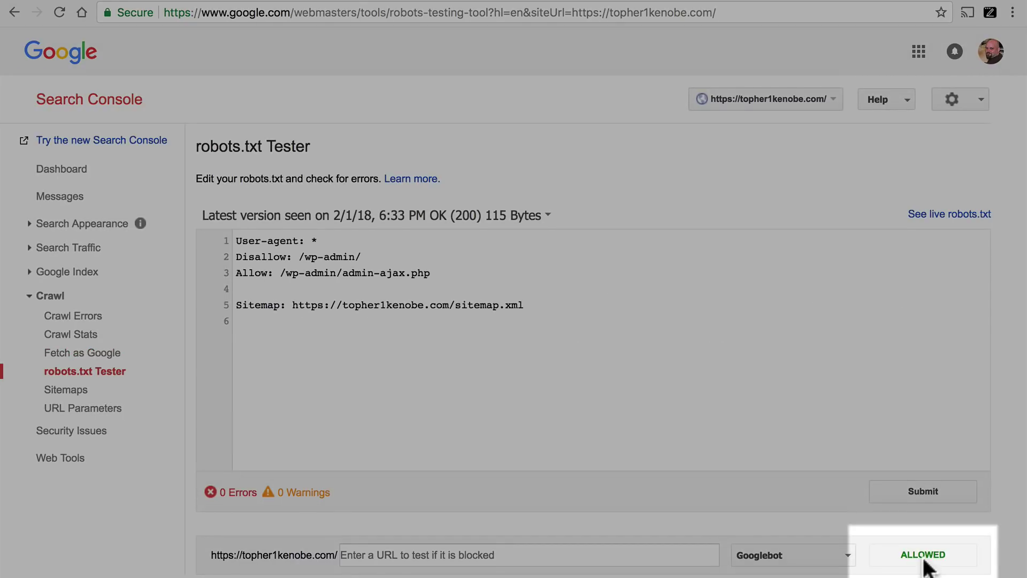
- View the Search Analytics report under Search Traffic and return to the Fetch as Google page in the Crawl section
{"action": "left_click", "coordinate": [47, 222]}
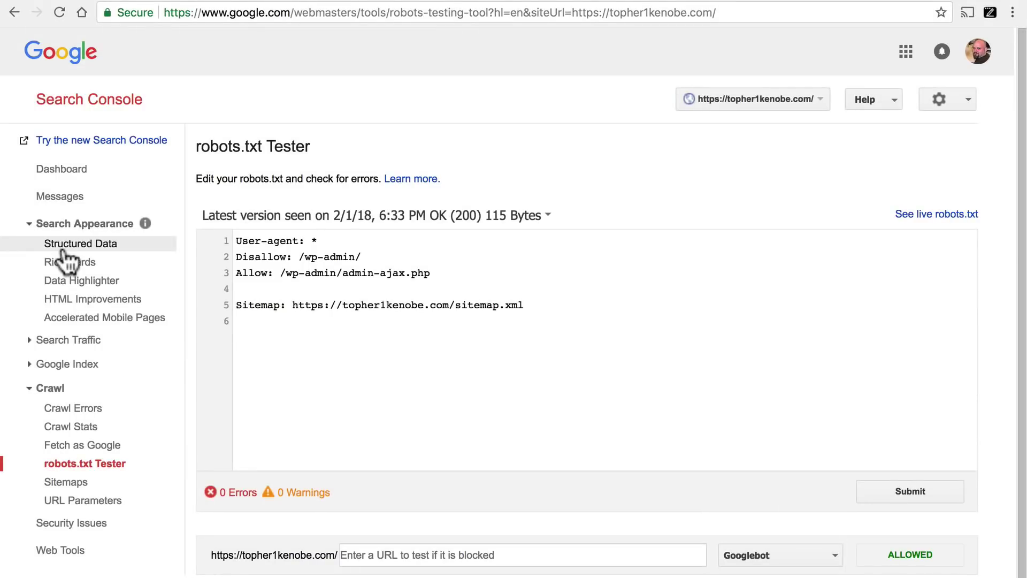
{"action": "left_click", "coordinate": [46, 339]}
{"action": "left_click", "coordinate": [68, 364]}
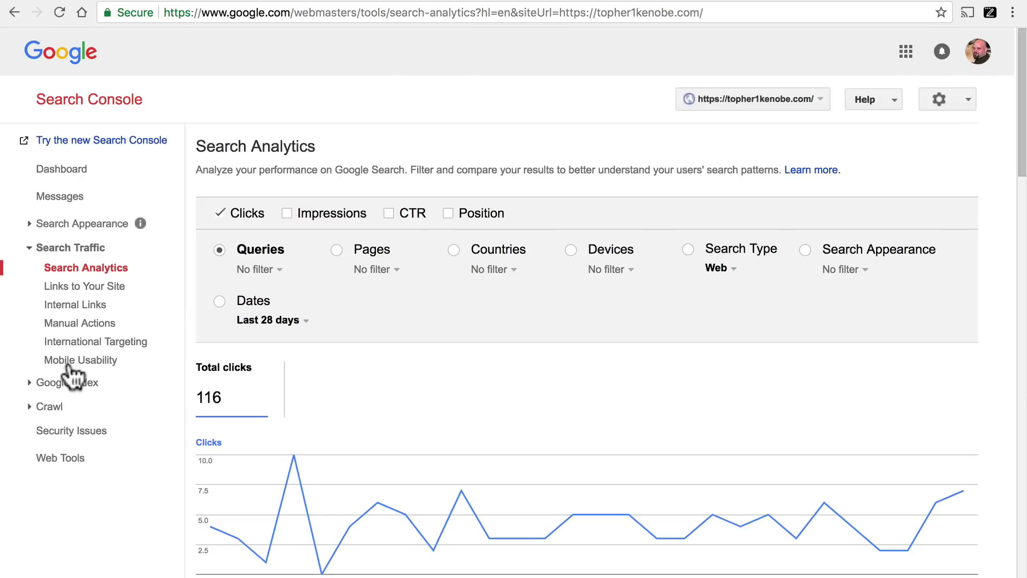
{"action": "left_click", "coordinate": [28, 406]}
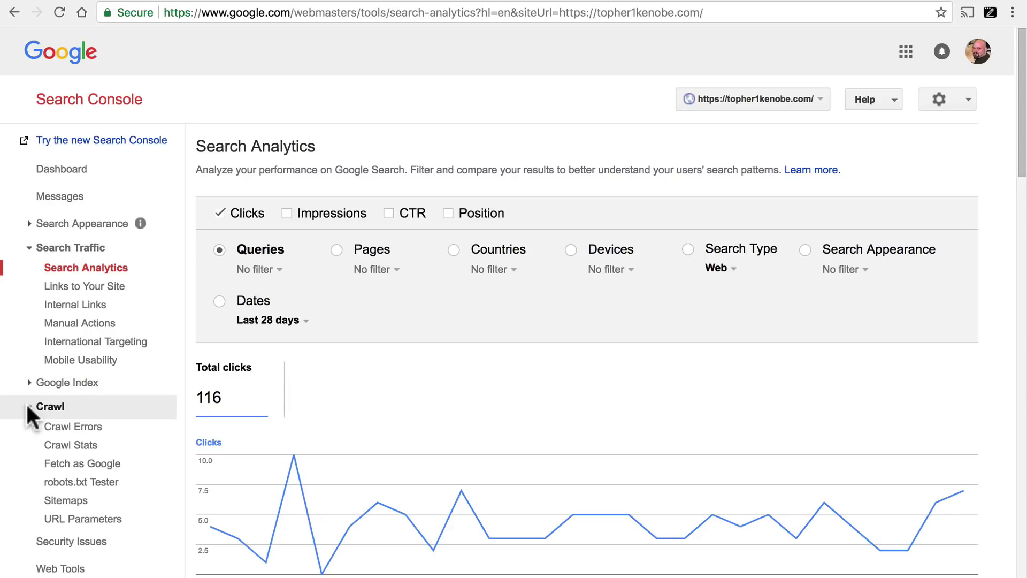
{"action": "left_click", "coordinate": [79, 464]}
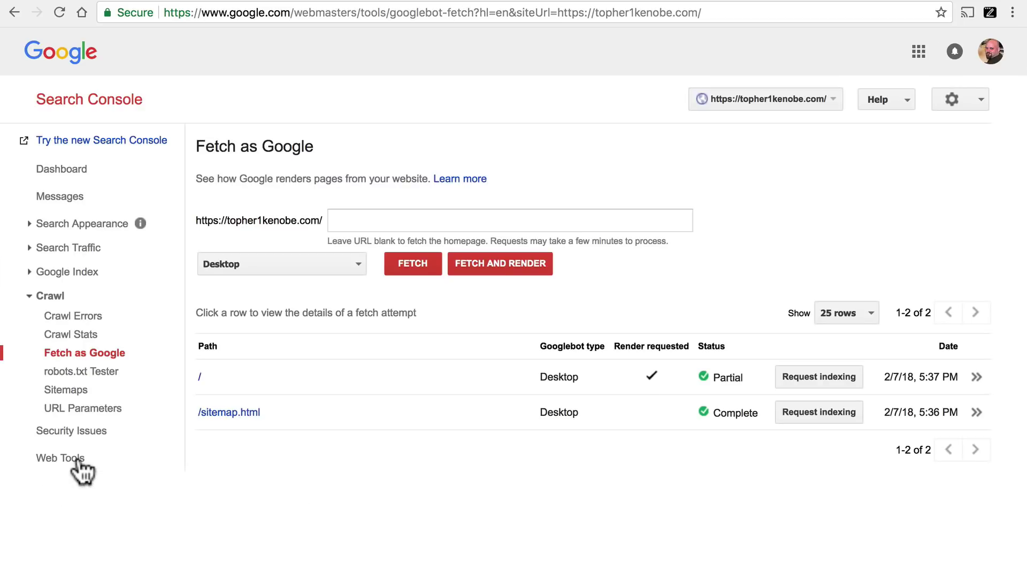